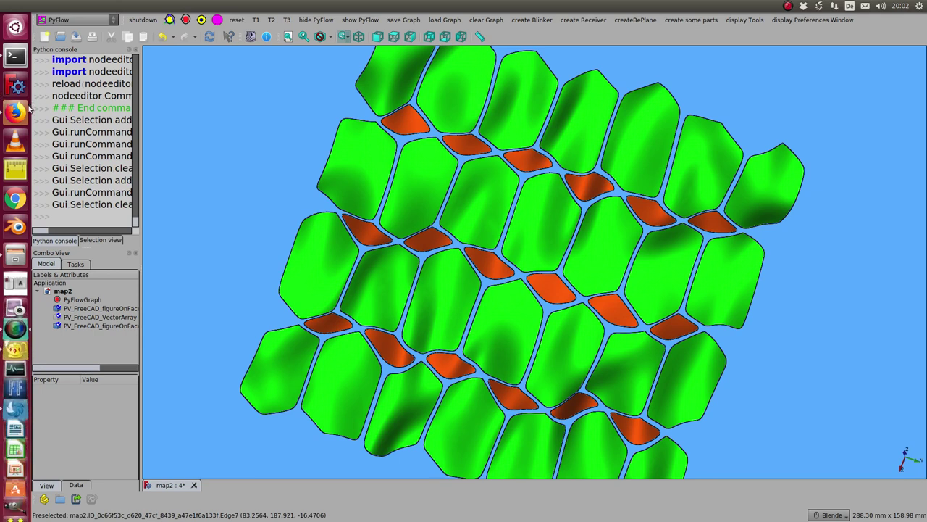
# - Select the vector array object and orbit around the tile array, ending in top view
pyautogui.click(95, 319)
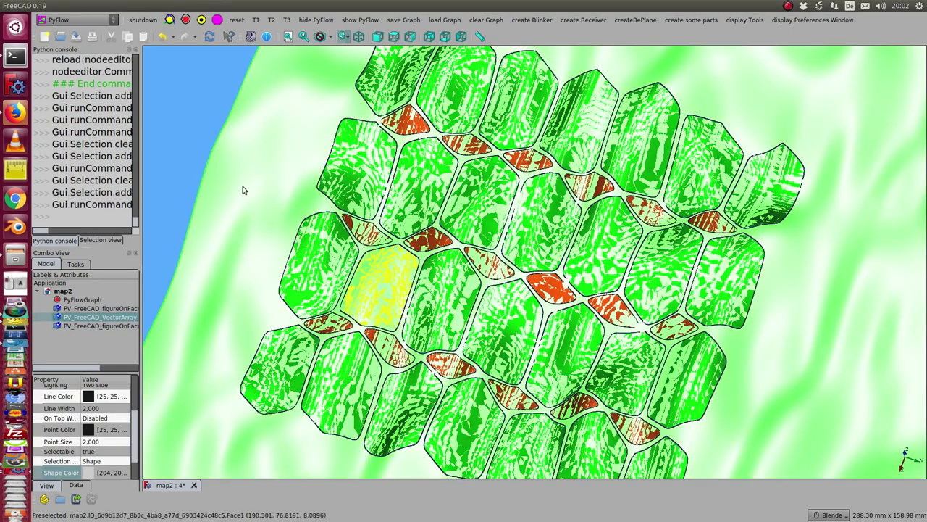
pyautogui.moveTo(190, 123); pyautogui.dragTo(258, 134, button='middle')
pyautogui.scroll(-4, 294, 143)
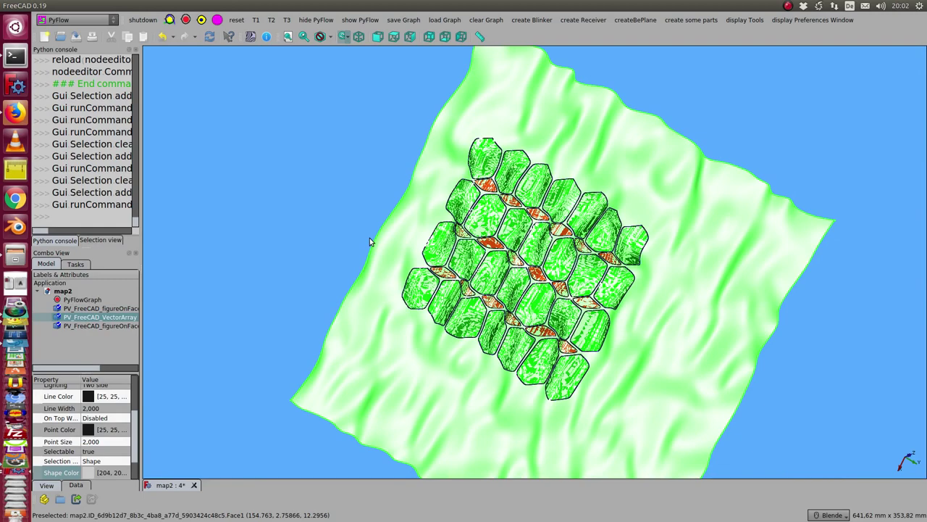
pyautogui.moveTo(369, 238)
pyautogui.mouseDown(button='middle')
pyautogui.moveTo(278, 97)
pyautogui.moveTo(293, 133)
pyautogui.mouseUp(button='middle')
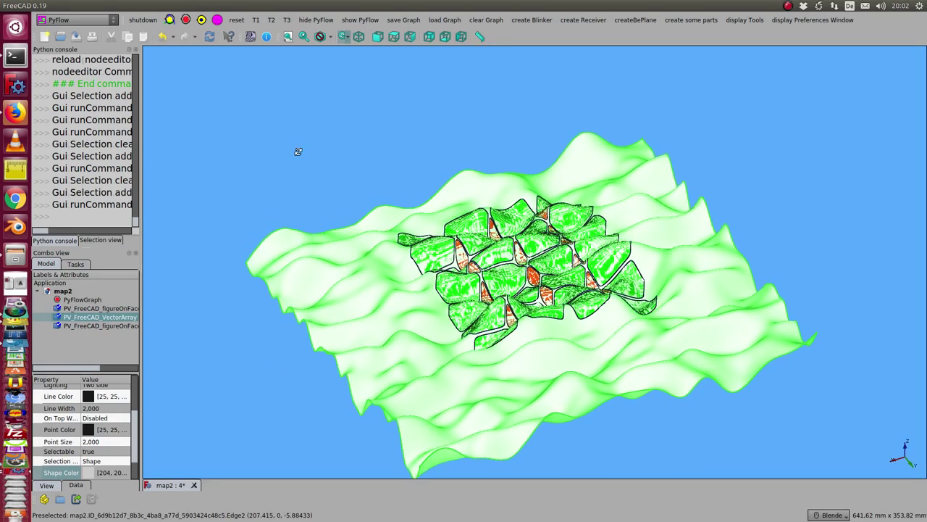
pyautogui.press('2')
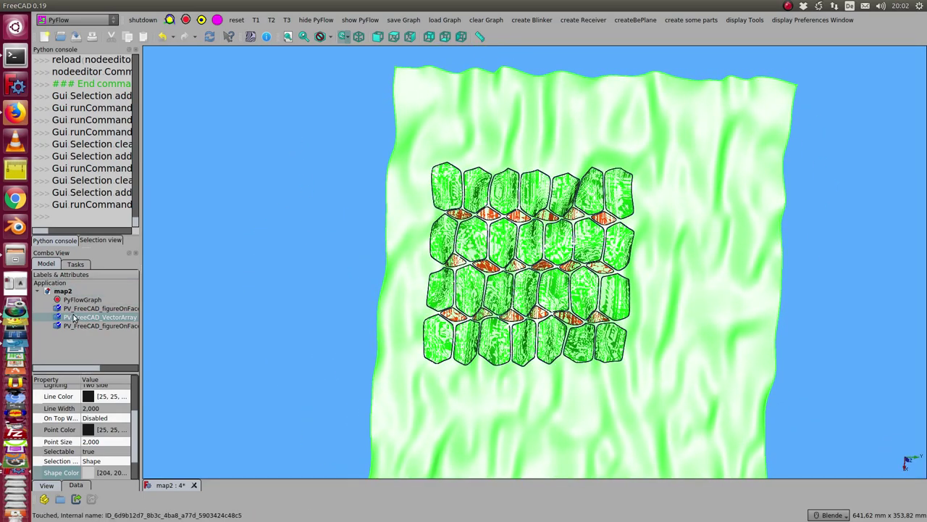
pyautogui.scroll(4, 264, 259)
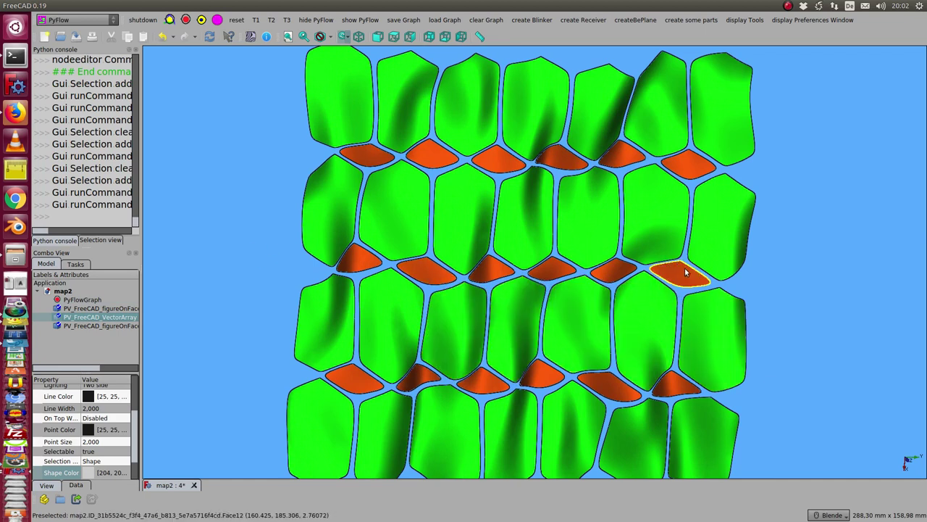
# - Toggle the orange diamond figure's visibility, clear the selection, and bring up PyFlow
pyautogui.click(84, 326)
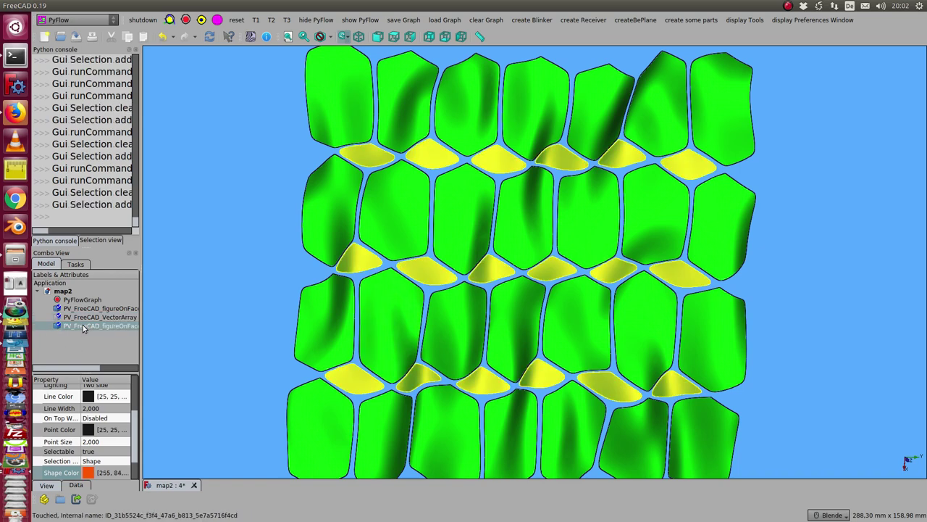
pyautogui.press('space')
pyautogui.press('space')
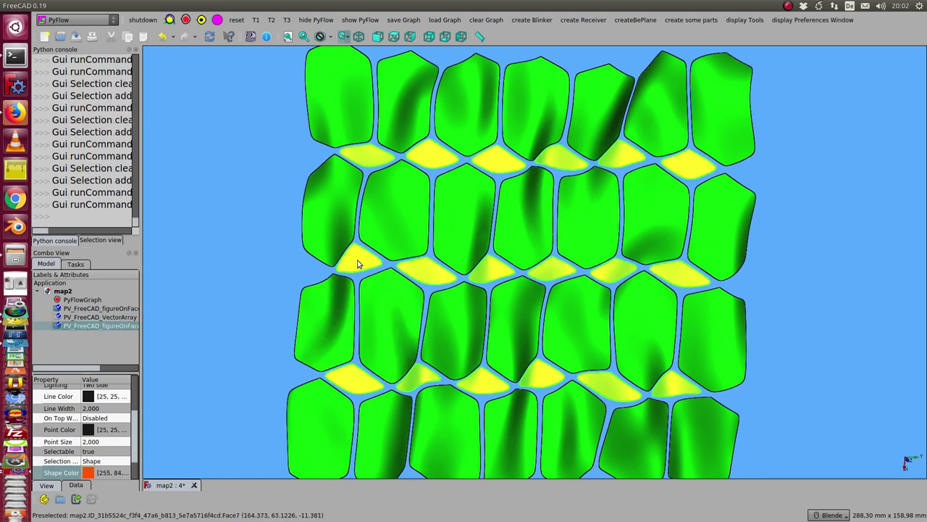
pyautogui.click(343, 296)
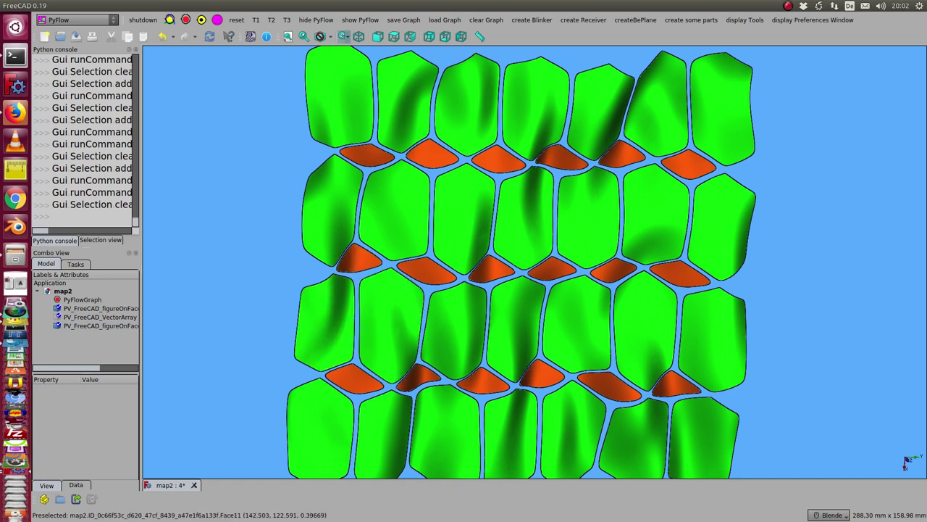
pyautogui.click(360, 19)
pyautogui.moveTo(429, 28)
pyautogui.mouseDown()
pyautogui.moveTo(550, 61)
pyautogui.moveTo(549, 50)
pyautogui.mouseUp()
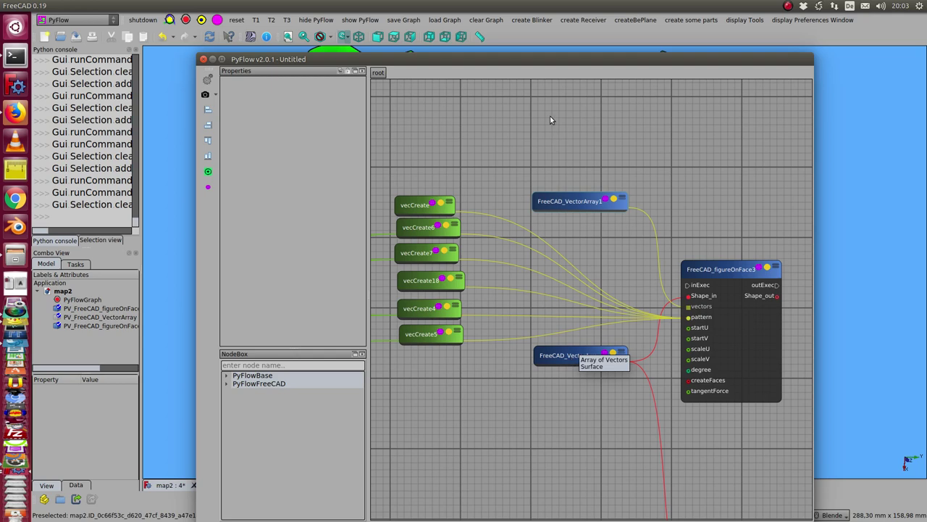
pyautogui.moveTo(537, 62); pyautogui.dragTo(726, 70)
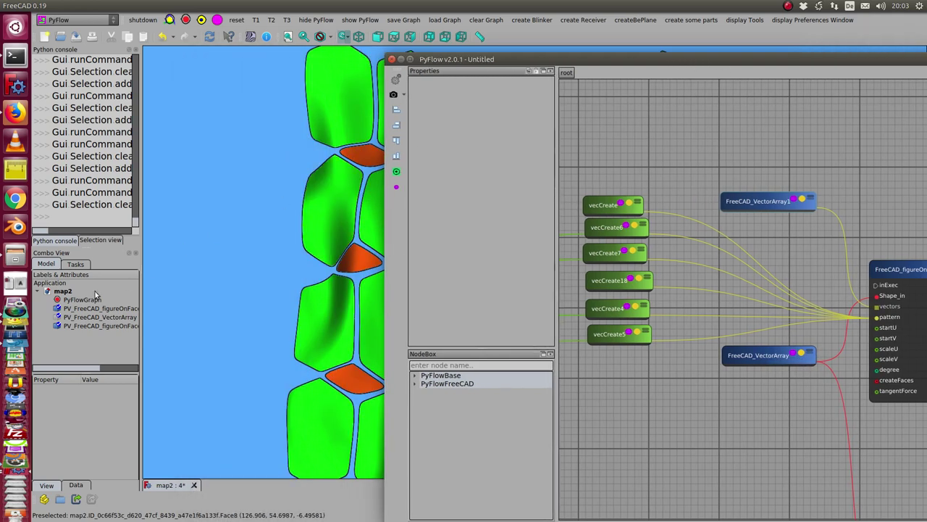
pyautogui.click(79, 321)
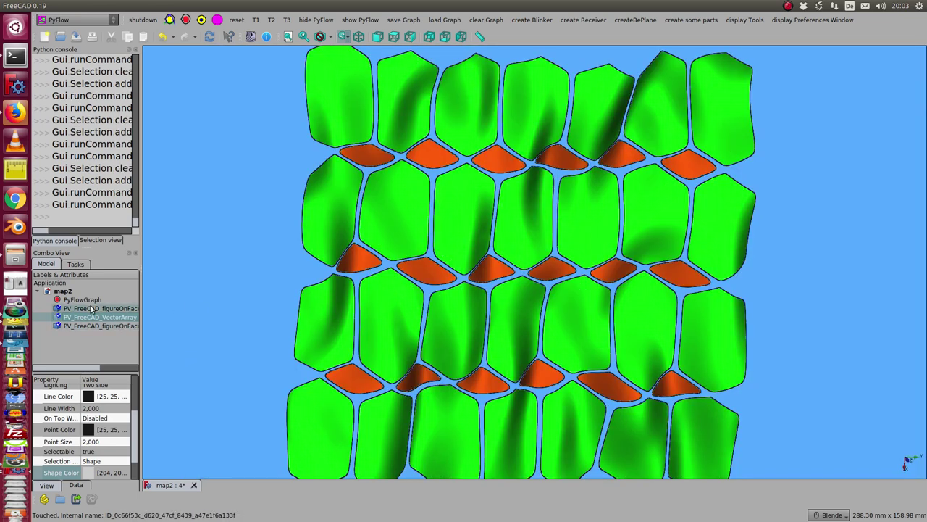
pyautogui.hotkey('alt', 'Tab')
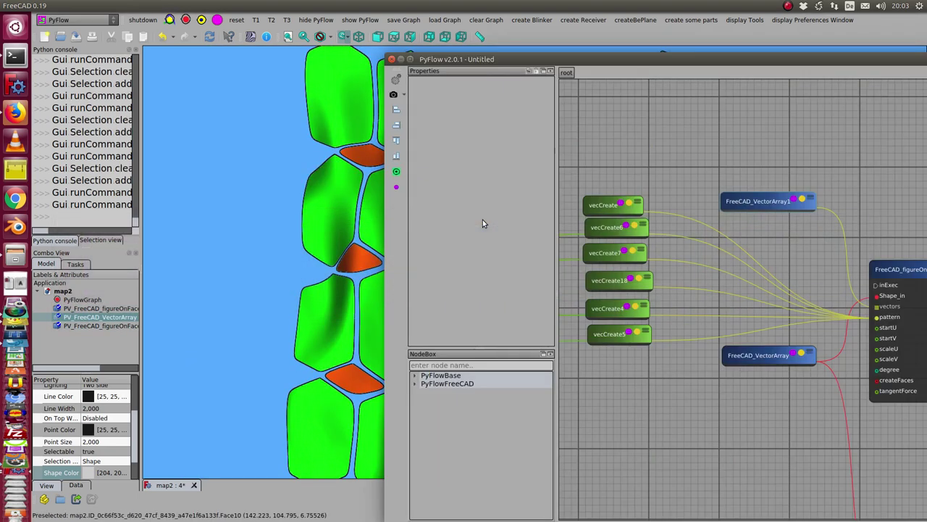
pyautogui.moveTo(645, 61); pyautogui.dragTo(566, 61)
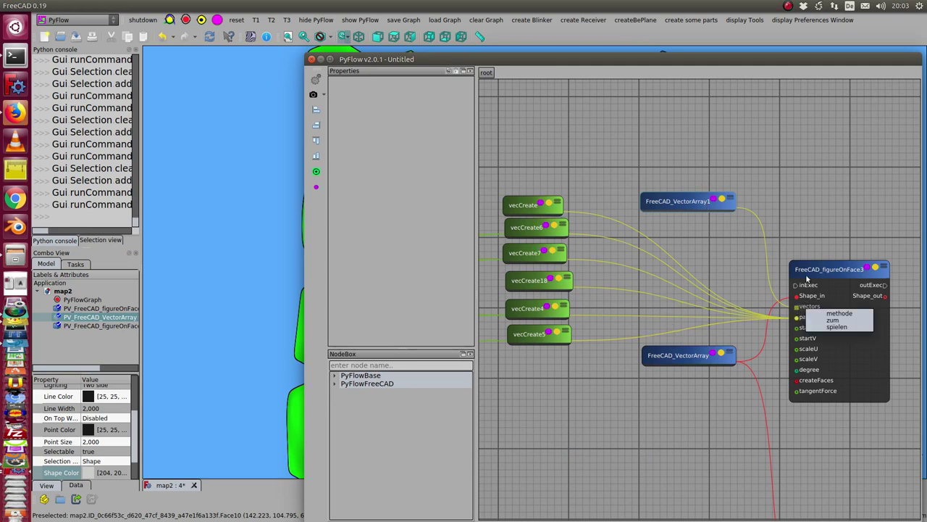
pyautogui.moveTo(721, 60); pyautogui.dragTo(705, 186)
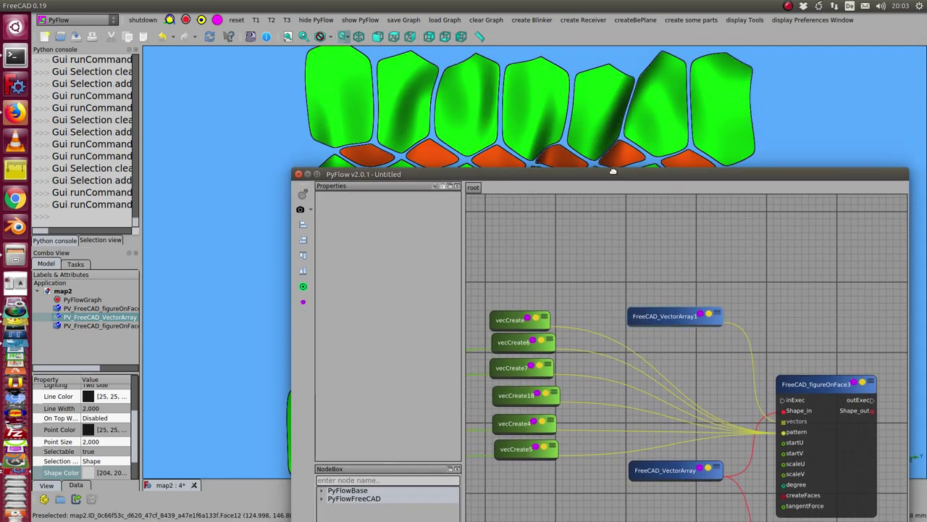
pyautogui.moveTo(612, 187); pyautogui.dragTo(812, 86)
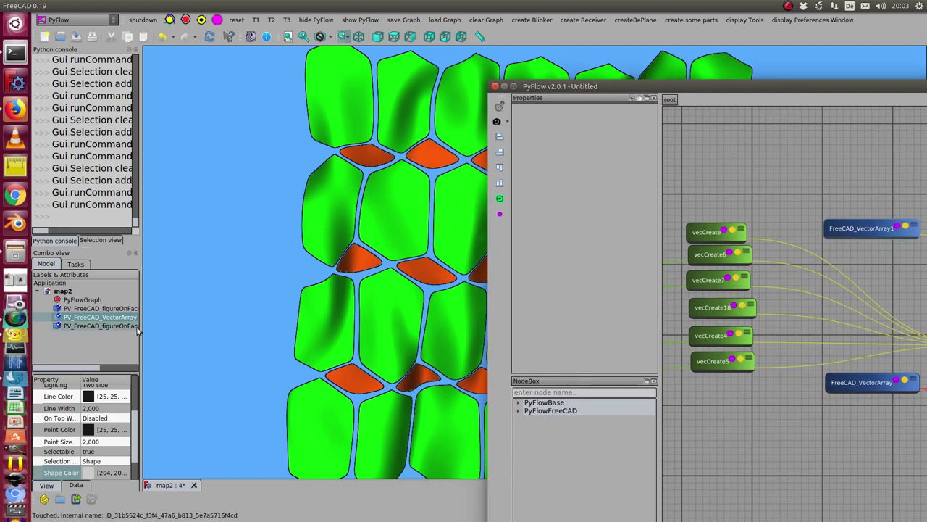
pyautogui.moveTo(724, 89); pyautogui.dragTo(681, 82)
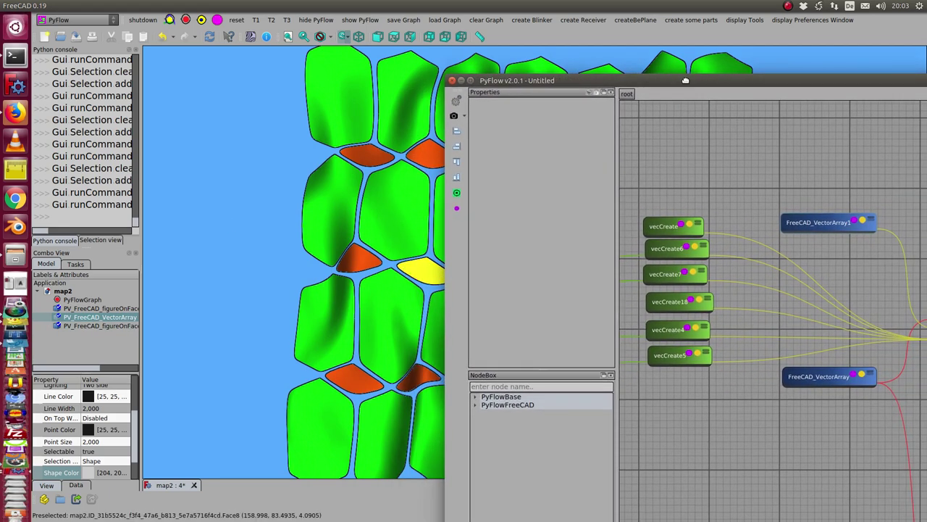
# - Inspect the FreeCAD_VectorArray node's counts and vectors beside a tilted terrain view
pyautogui.click(822, 377)
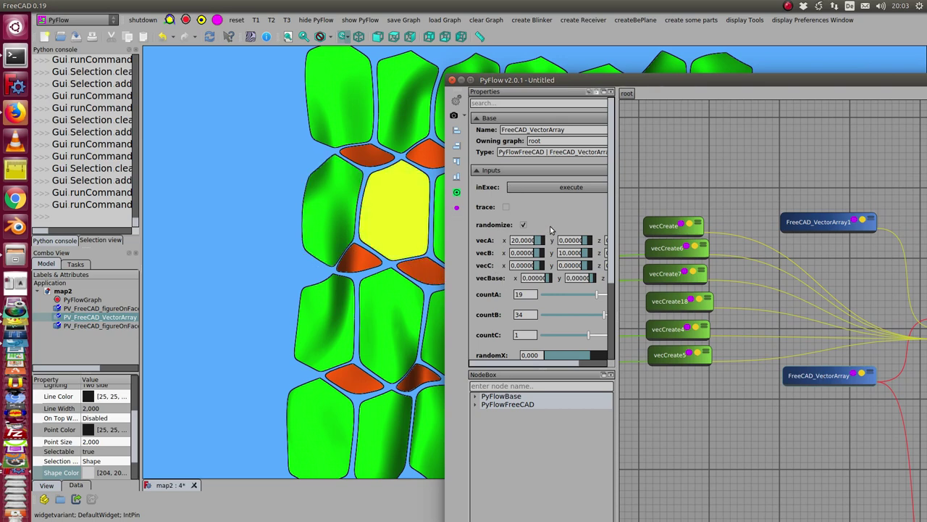
pyautogui.click(77, 317)
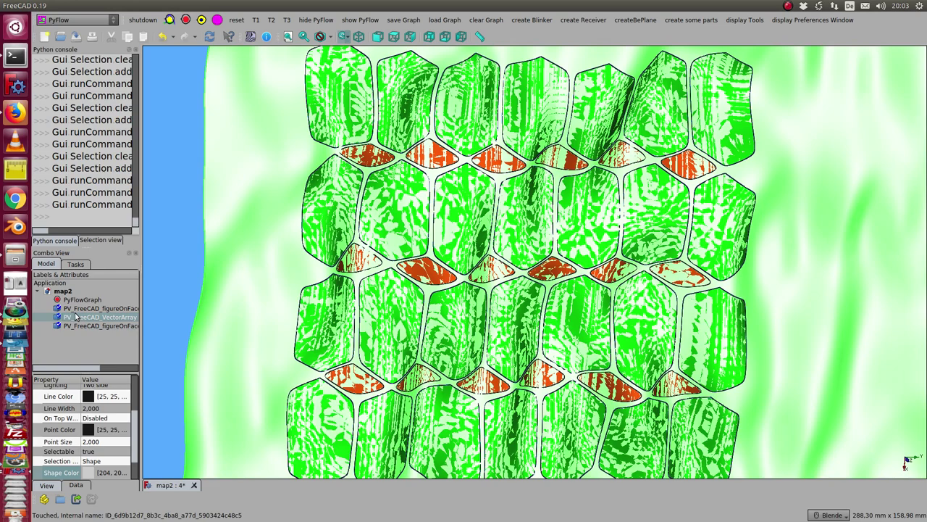
pyautogui.doubleClick(77, 317)
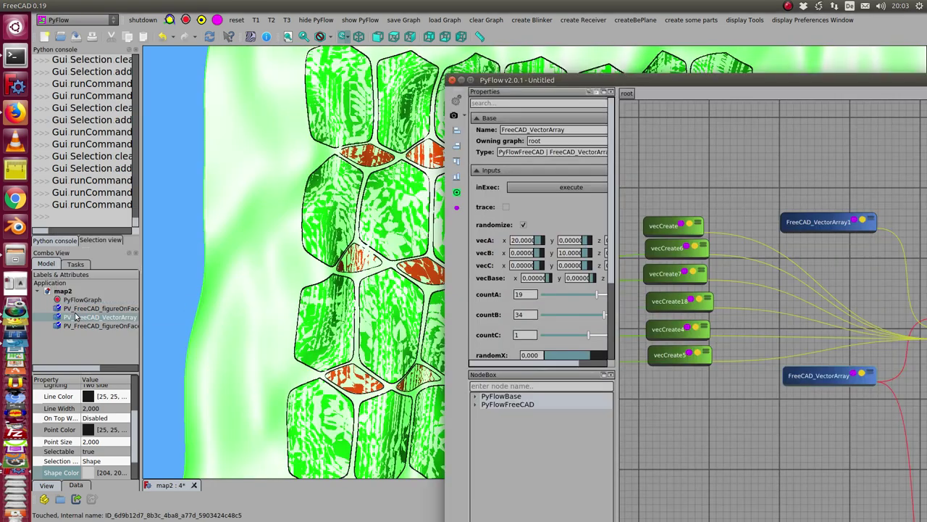
pyautogui.moveTo(609, 78); pyautogui.dragTo(743, 72)
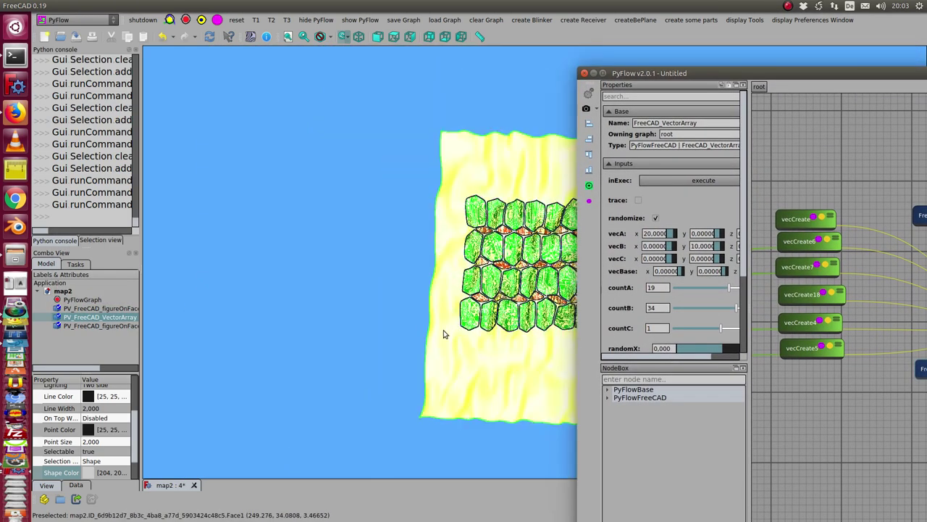
pyautogui.moveTo(444, 331); pyautogui.dragTo(461, 290, button='middle')
# - Execute the vector array node and return to the full model view
pyautogui.hotkey('alt', 'Tab')
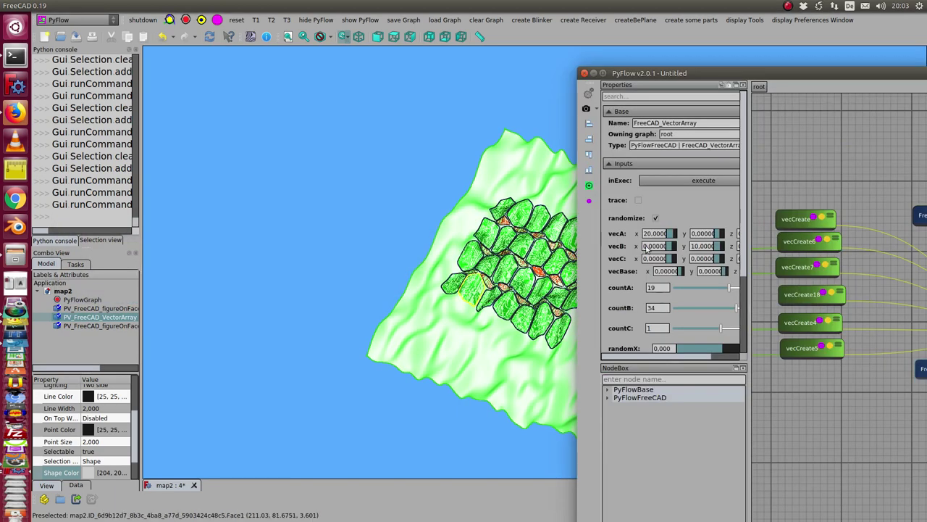
pyautogui.click(672, 176)
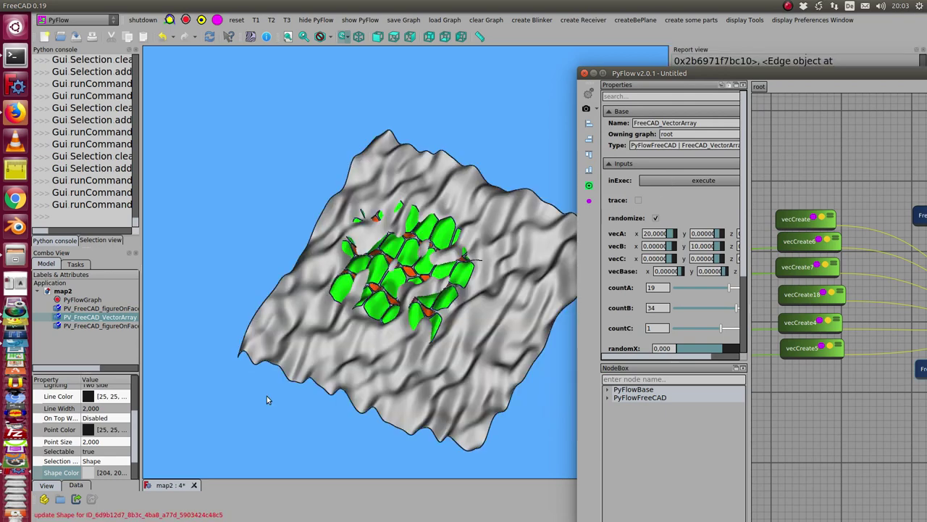
pyautogui.click(267, 395)
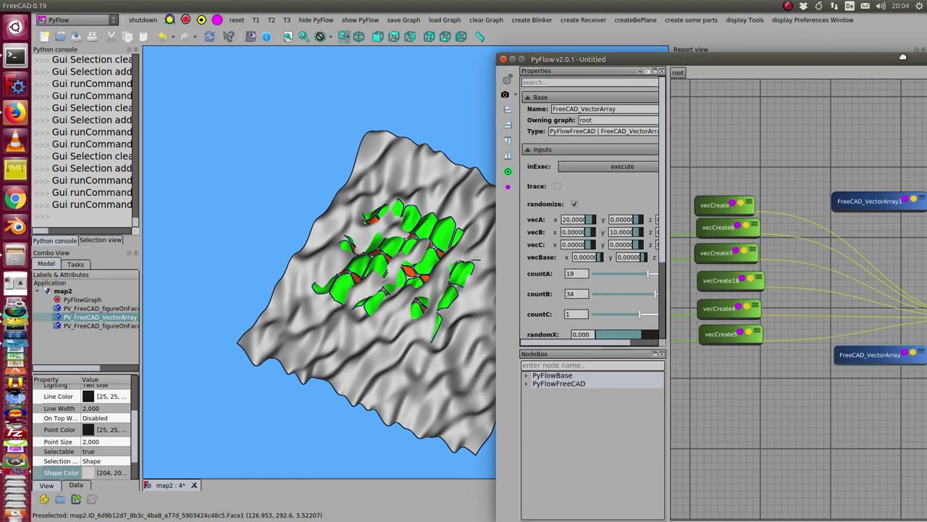
# - Execute the FreeCAD_figureOnFace3 node to regenerate the green tiles
pyautogui.moveTo(915, 45); pyautogui.dragTo(700, 45)
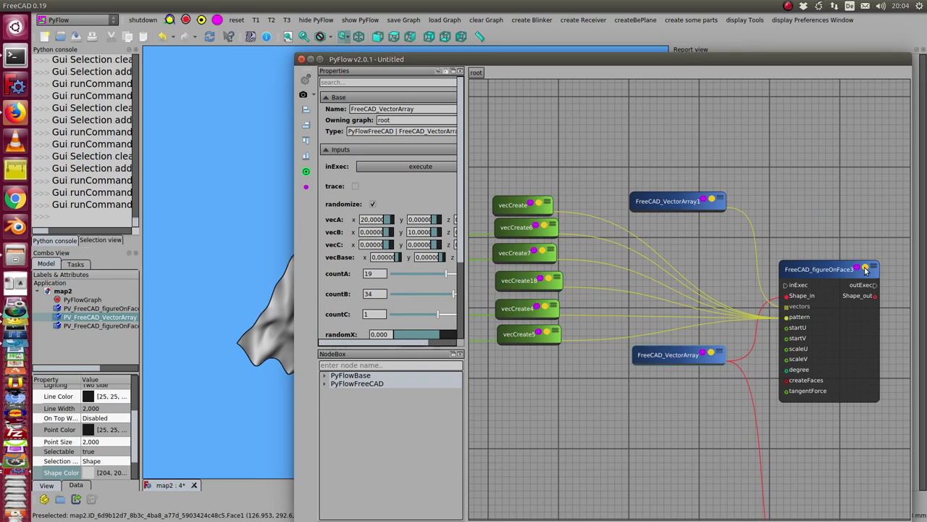
pyautogui.click(826, 270)
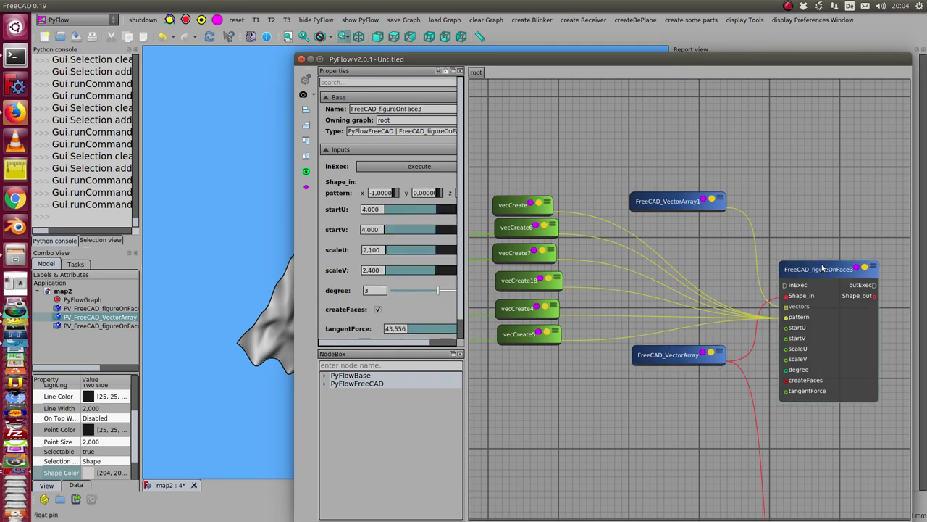
pyautogui.moveTo(571, 57); pyautogui.dragTo(758, 66)
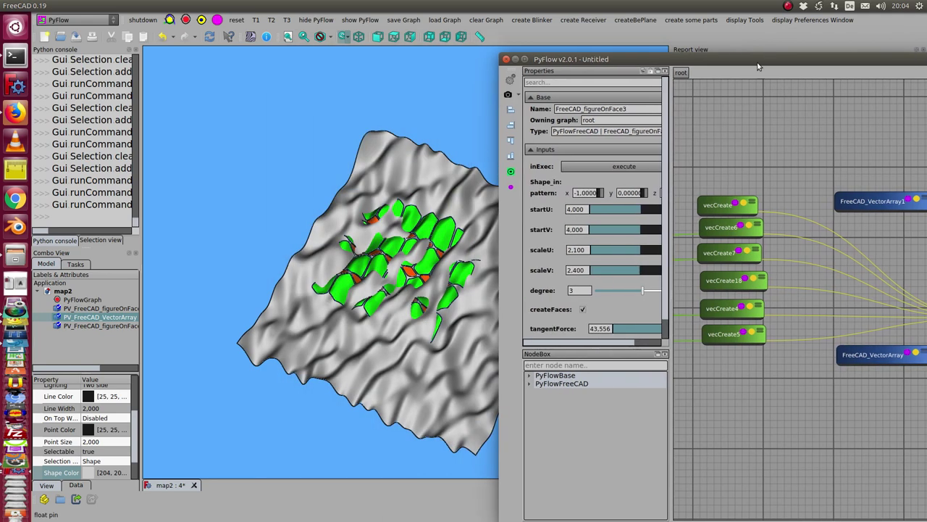
pyautogui.click(600, 168)
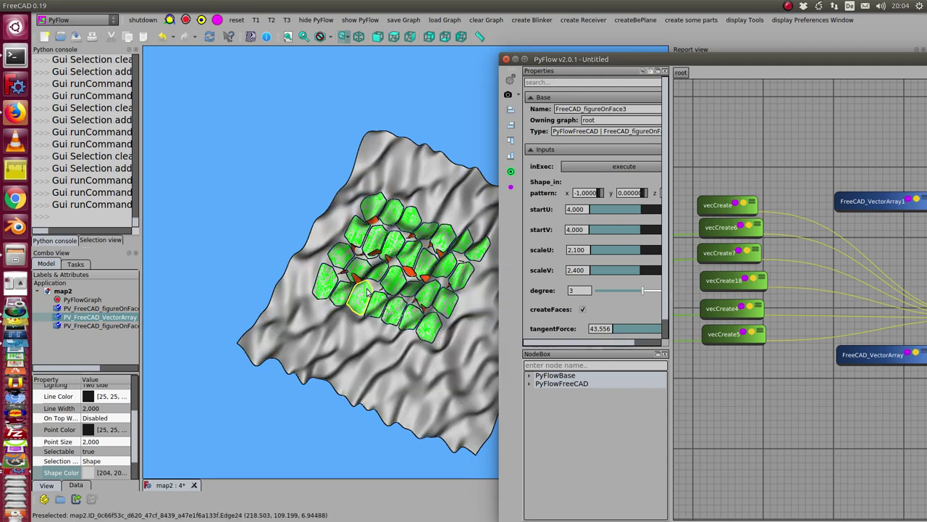
# - Inspect the four rows of green tiles from a zoomed-in top view
pyautogui.click(377, 366)
pyautogui.press('2')
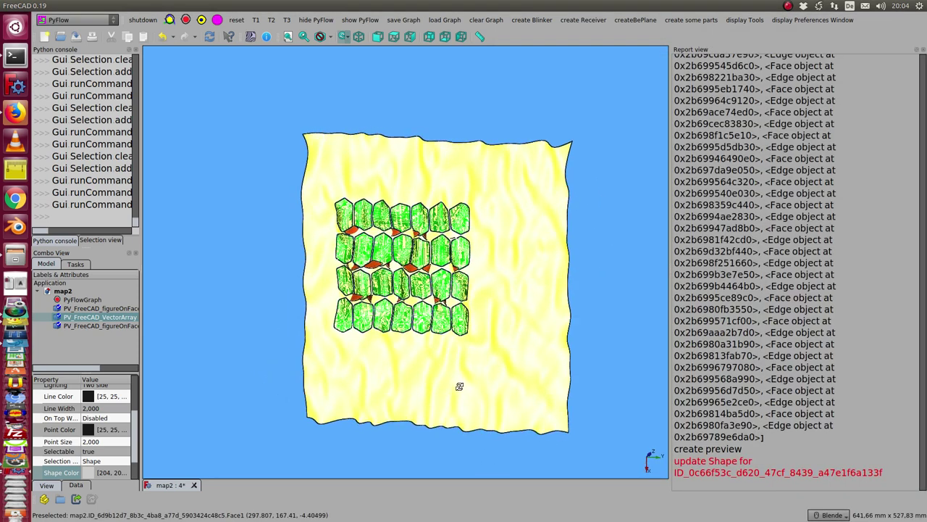
pyautogui.moveTo(459, 386)
pyautogui.mouseDown(button='middle')
pyautogui.moveTo(445, 321)
pyautogui.moveTo(434, 373)
pyautogui.mouseUp(button='middle')
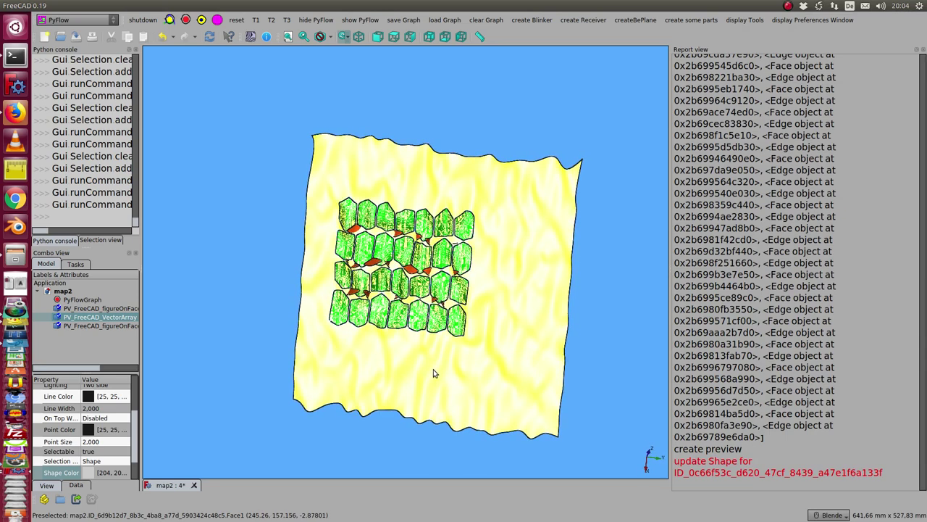
pyautogui.scroll(2, 433, 373)
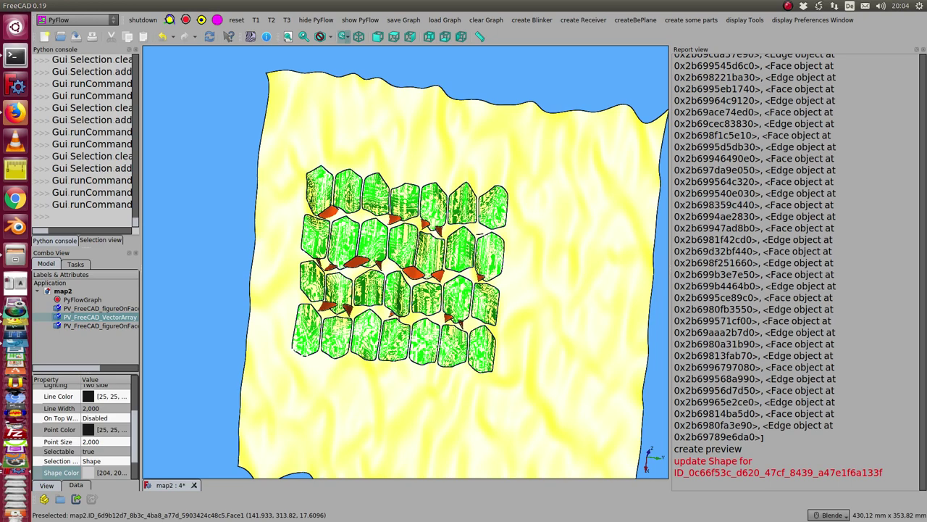
# - Give FreeCAD_figureOnFace17 startV 4.050 and tangentForce 100, and execute it
pyautogui.hotkey('alt', 'Tab')
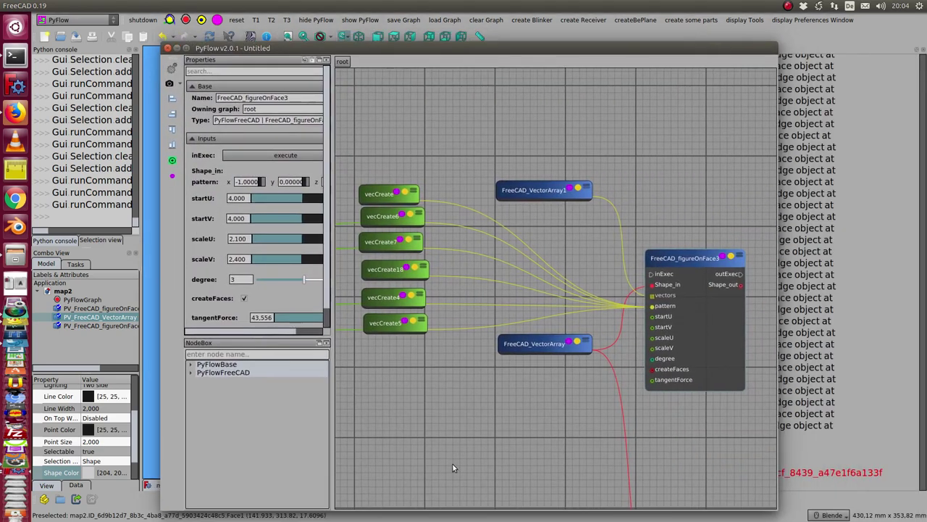
pyautogui.moveTo(461, 419); pyautogui.dragTo(495, 252, button='middle')
pyautogui.moveTo(579, 325); pyautogui.dragTo(550, 255, button='middle')
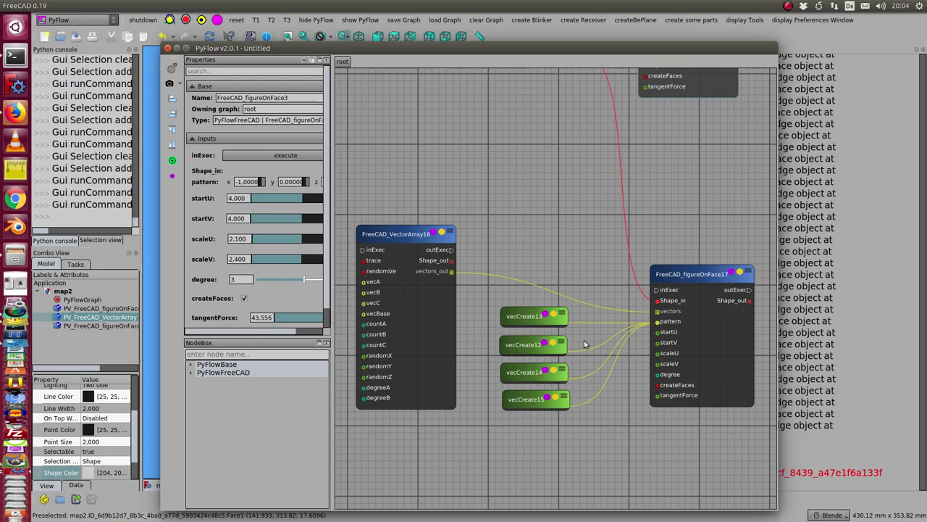
pyautogui.click(691, 276)
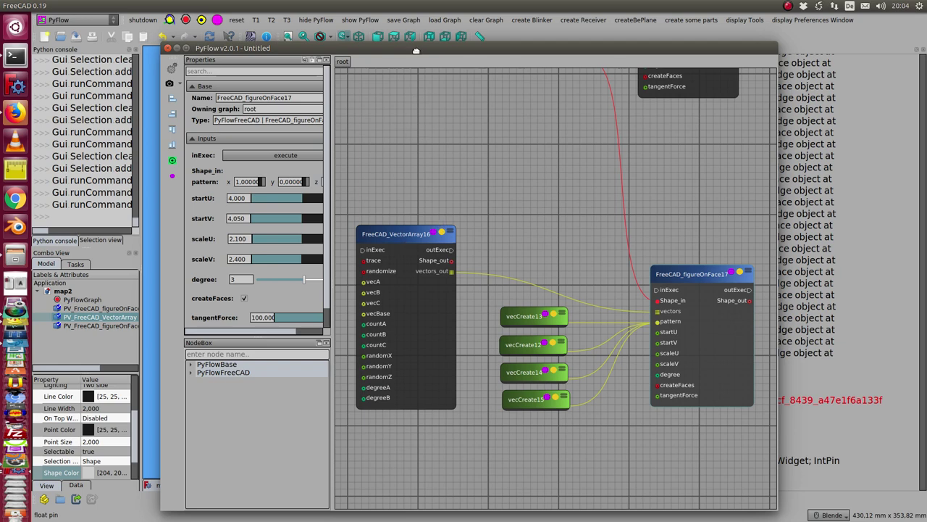
pyautogui.moveTo(417, 51)
pyautogui.mouseDown()
pyautogui.moveTo(471, 63)
pyautogui.moveTo(702, 63)
pyautogui.mouseUp()
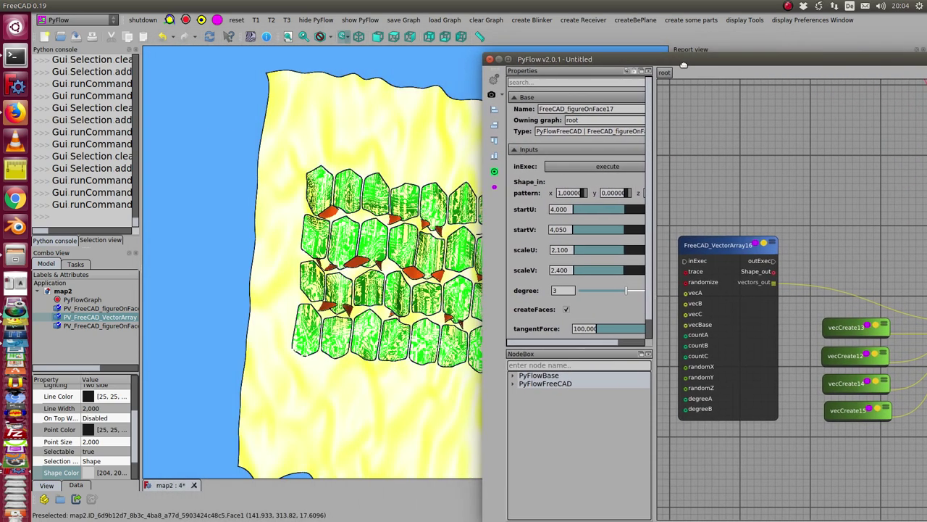
pyautogui.click(566, 171)
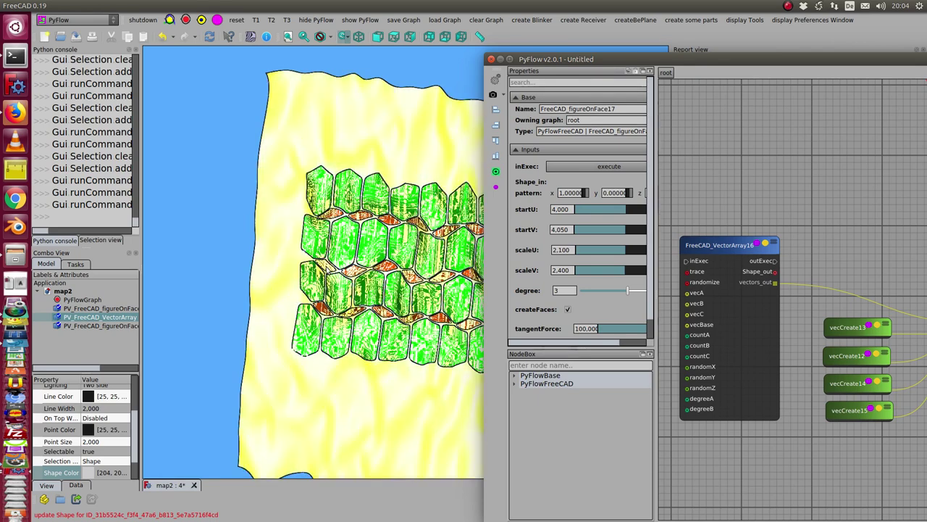
# - Hide the wavy surface, view the tiles from the front, and return to the PyFlow graph
pyautogui.click(99, 328)
pyautogui.press('space')
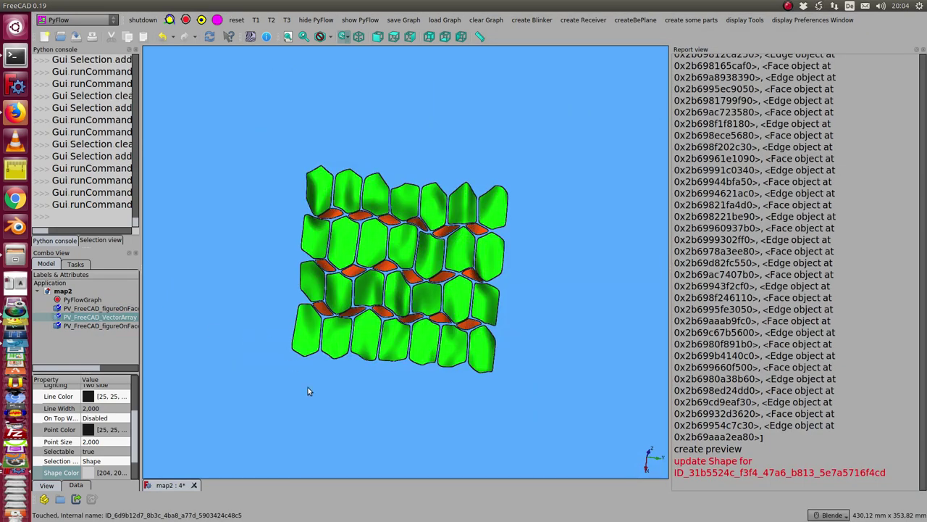
pyautogui.scroll(2, 308, 392)
pyautogui.scroll(-1, 297, 406)
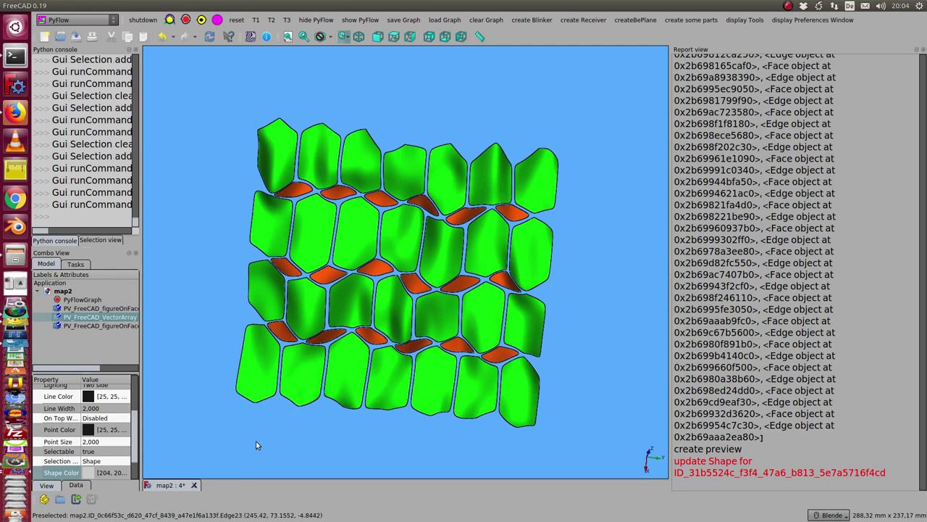
pyautogui.press('2')
pyautogui.press('1')
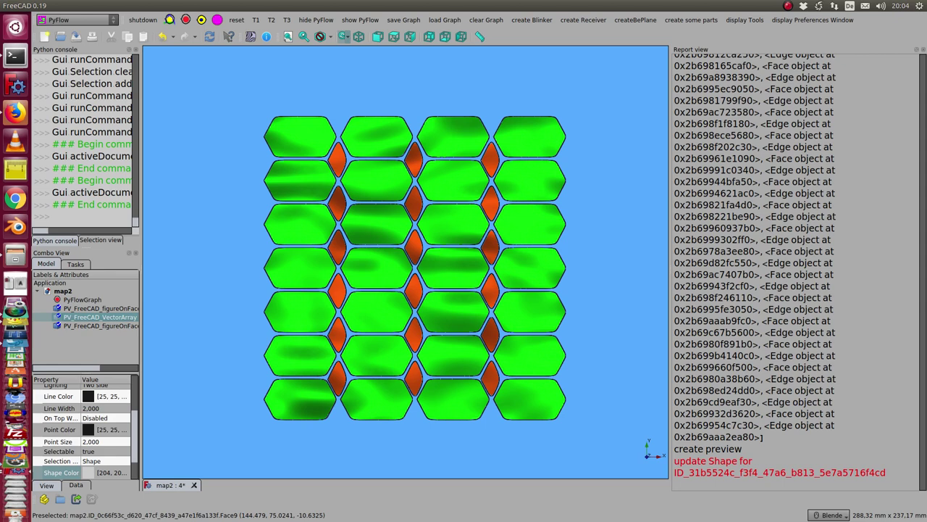
pyautogui.hotkey('alt', 'Tab')
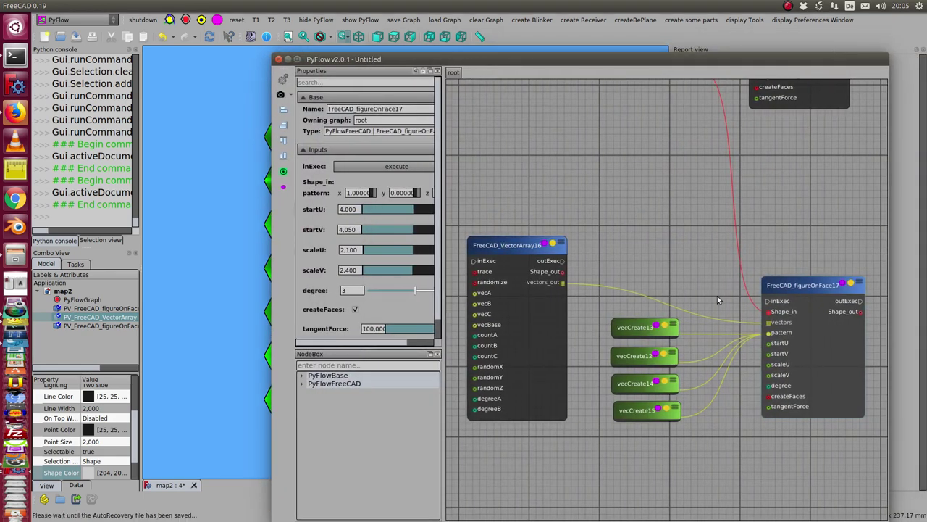
# - Lower FreeCAD_VectorArray16's countB from 6 to 5 and execute it
pyautogui.click(506, 246)
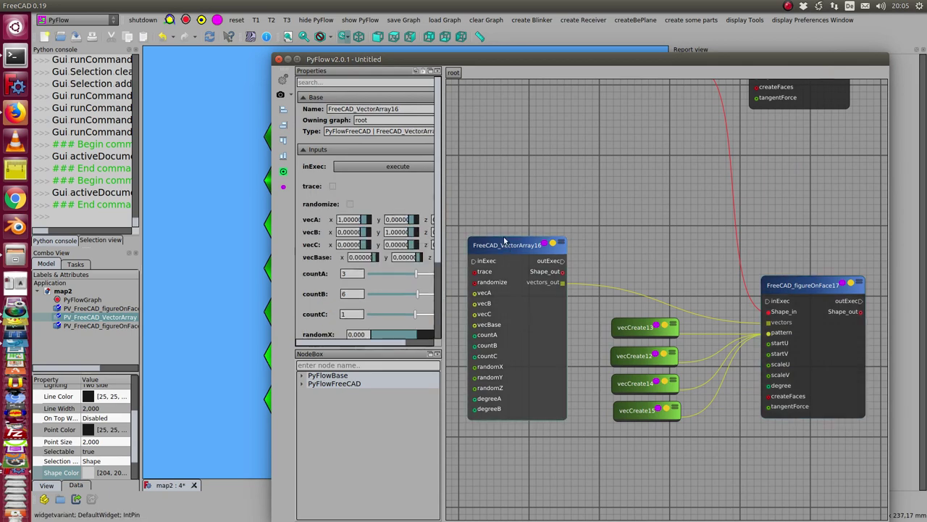
pyautogui.moveTo(553, 70); pyautogui.dragTo(616, 70)
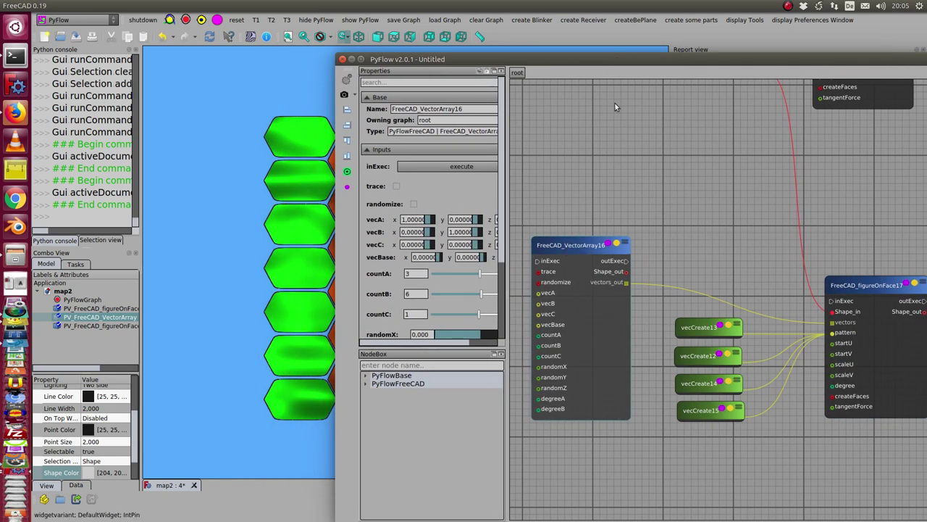
pyautogui.moveTo(633, 64); pyautogui.dragTo(903, 65)
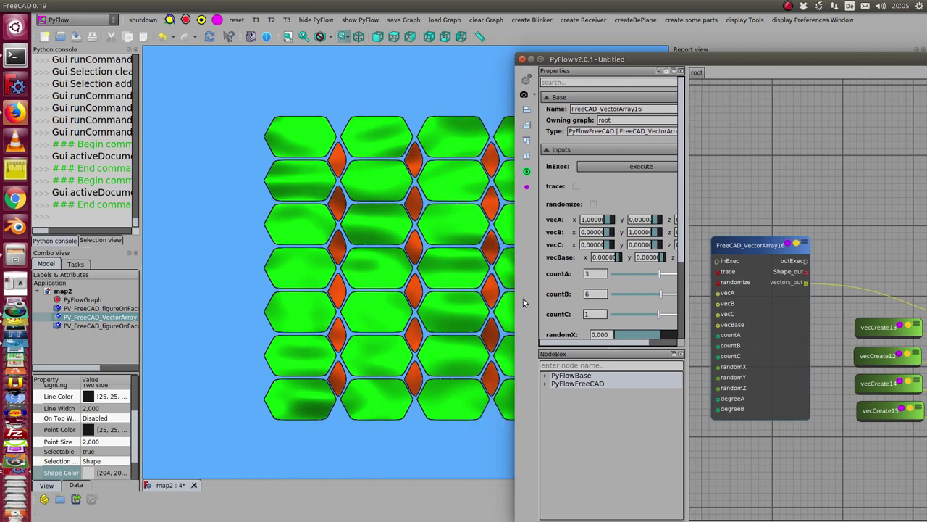
pyautogui.moveTo(696, 60); pyautogui.dragTo(790, 60)
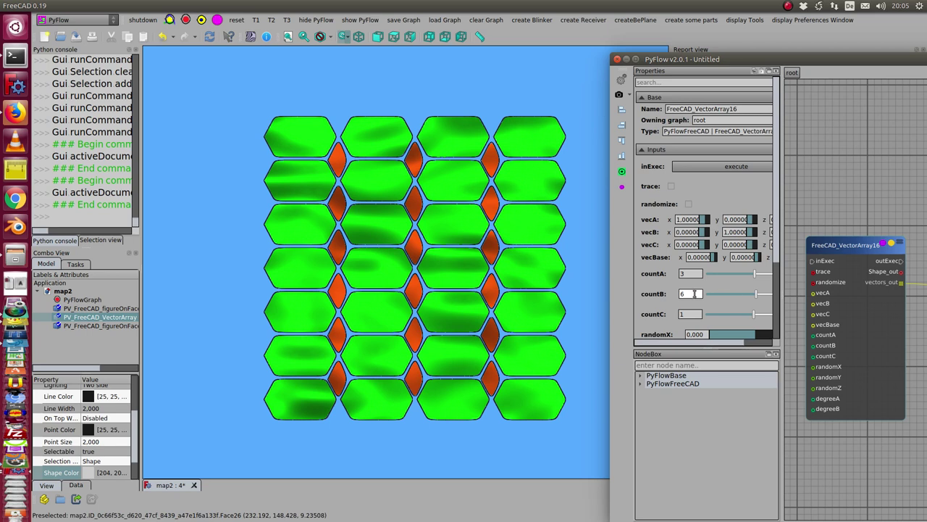
pyautogui.scroll(-1, 694, 293)
pyautogui.click(699, 167)
# - Re-execute FreeCAD_figureOnFace17 to remove the top row of diamonds
pyautogui.moveTo(758, 61); pyautogui.dragTo(508, 61)
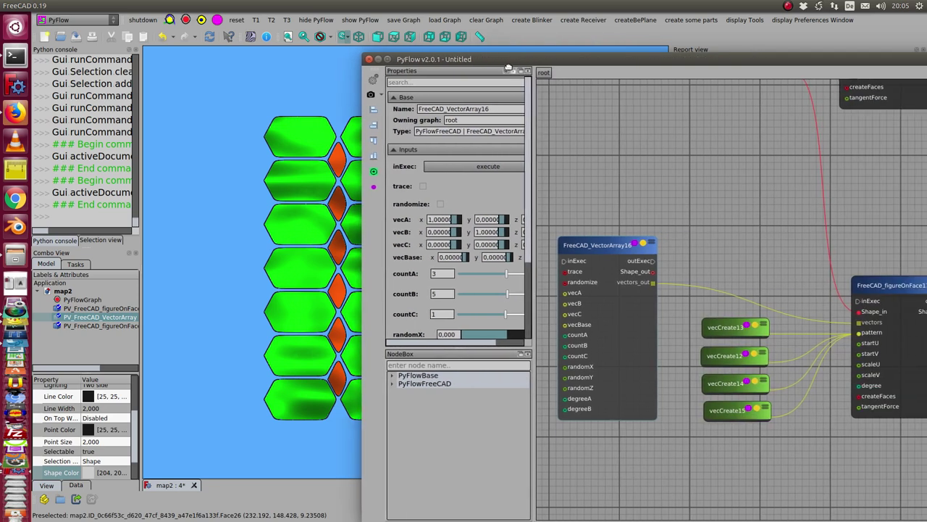
pyautogui.click(885, 289)
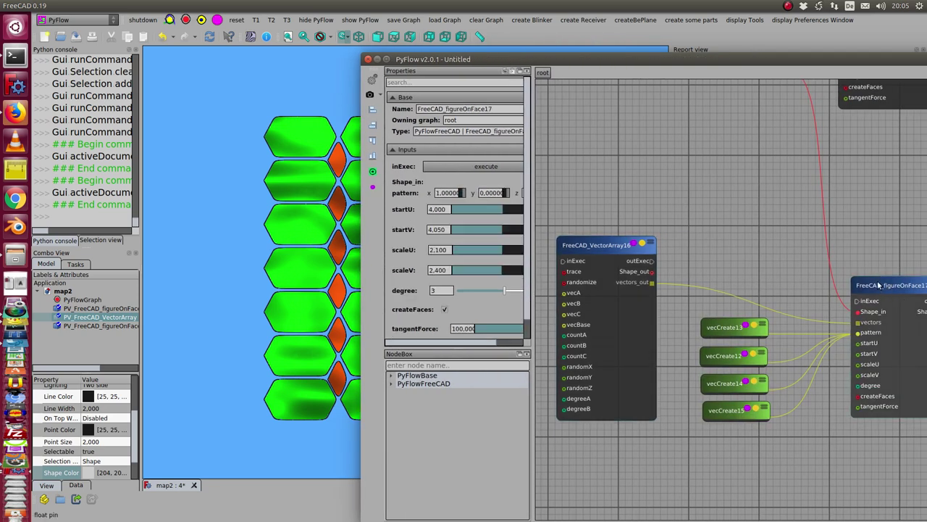
pyautogui.click(475, 167)
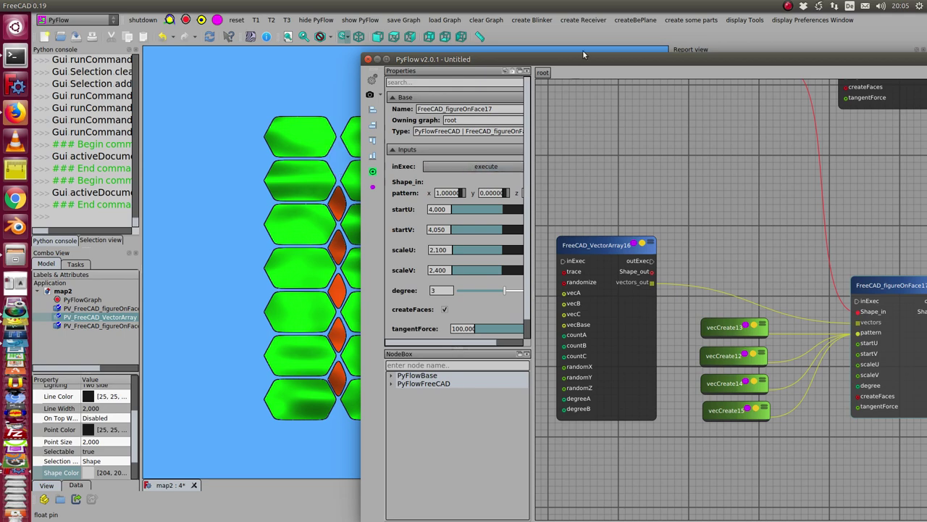
pyautogui.moveTo(583, 52); pyautogui.dragTo(835, 52)
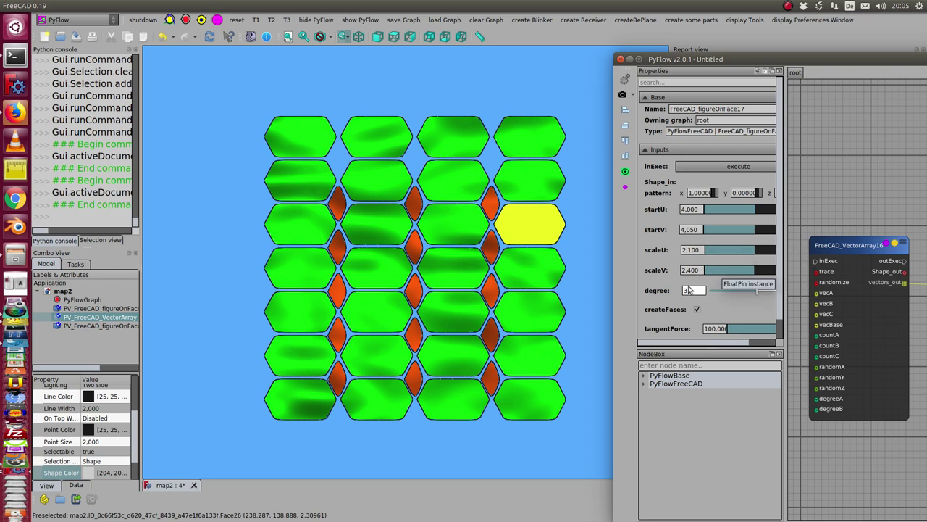
# - Set VectorArray16's countA to 5, then re-execute it and figureOnFace17 to add diamond columns
pyautogui.click(844, 246)
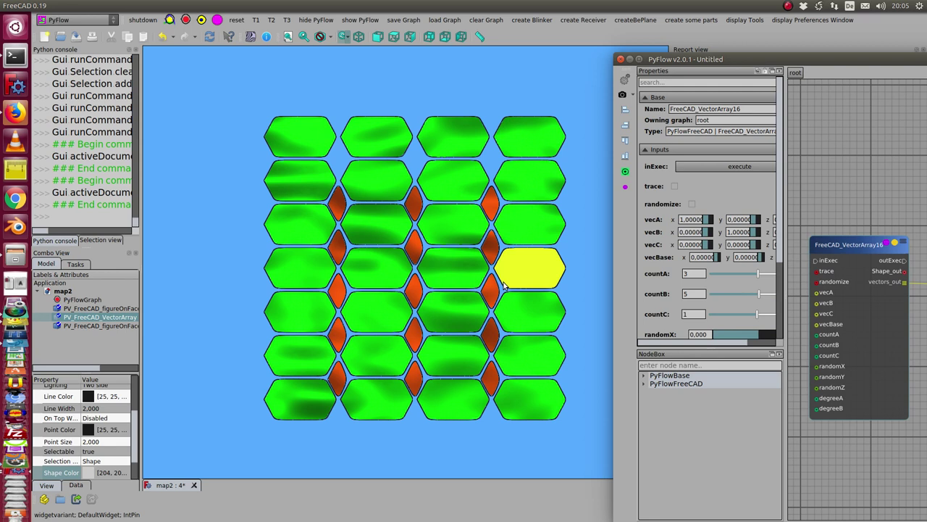
pyautogui.click(694, 275)
pyautogui.write('5')
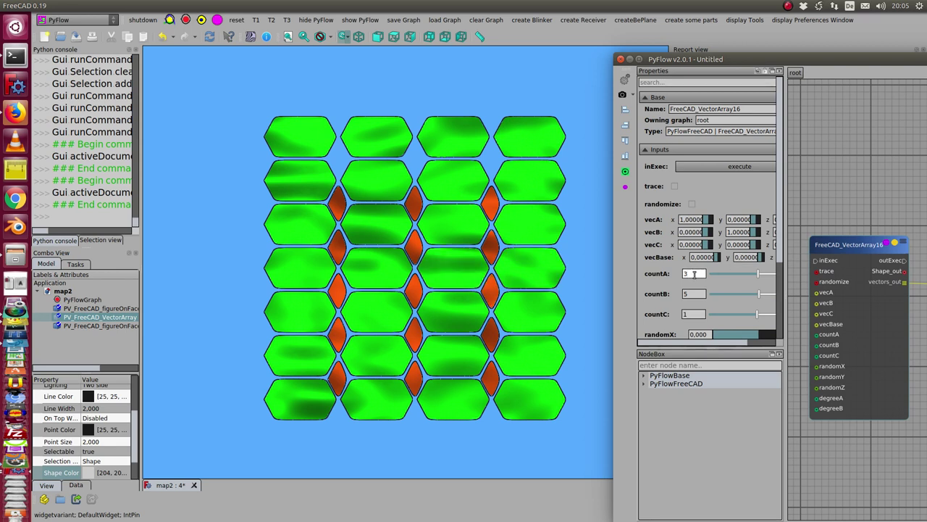
pyautogui.click(710, 166)
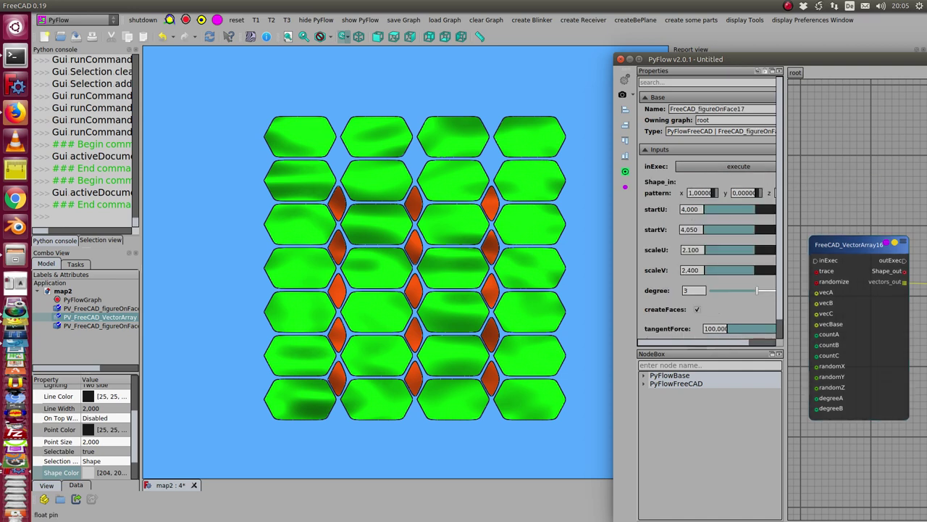
pyautogui.click(712, 167)
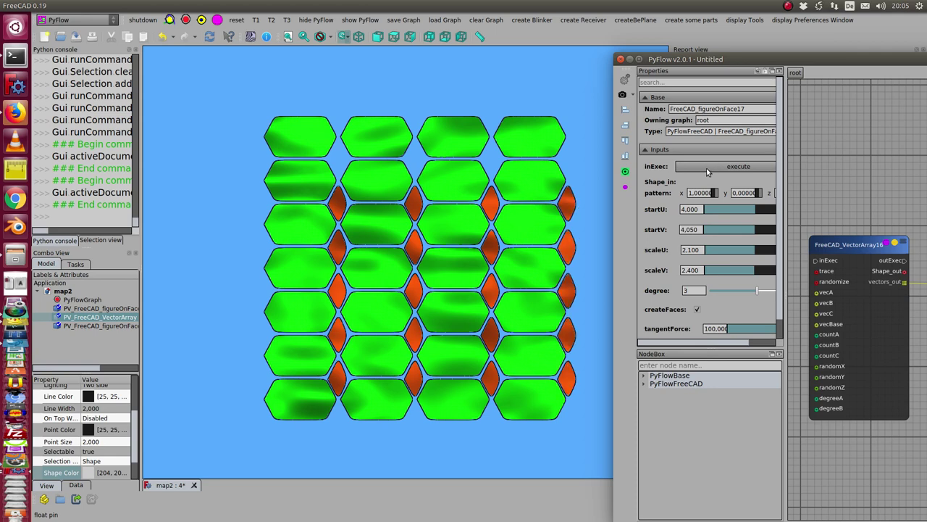
pyautogui.moveTo(765, 64); pyautogui.dragTo(826, 60)
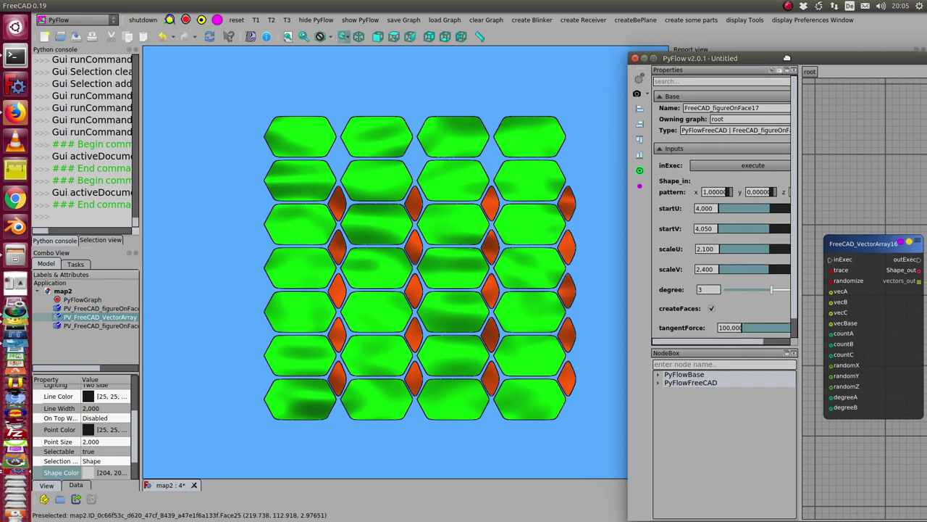
pyautogui.click(900, 246)
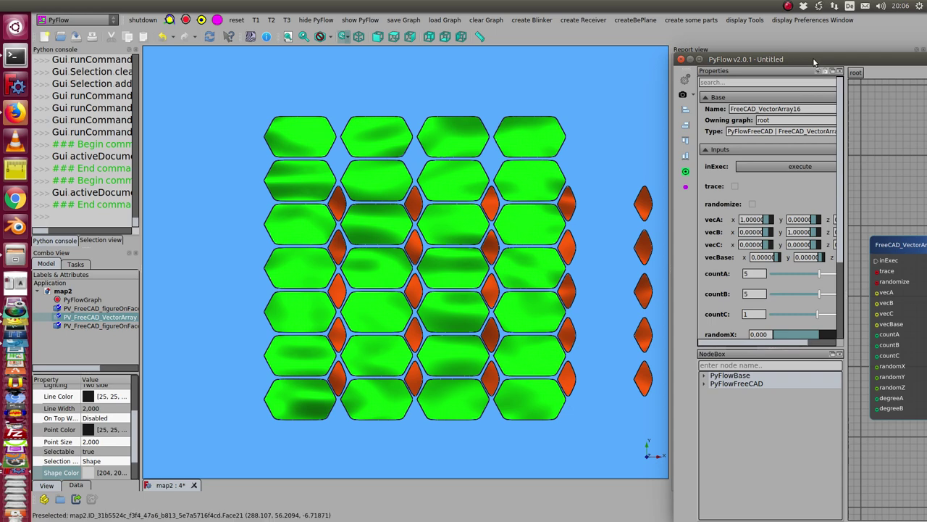
pyautogui.moveTo(812, 60); pyautogui.dragTo(556, 42)
# - Raise the vecCreate13 point's Y value from 1.100 to 2.100
pyautogui.click(768, 308)
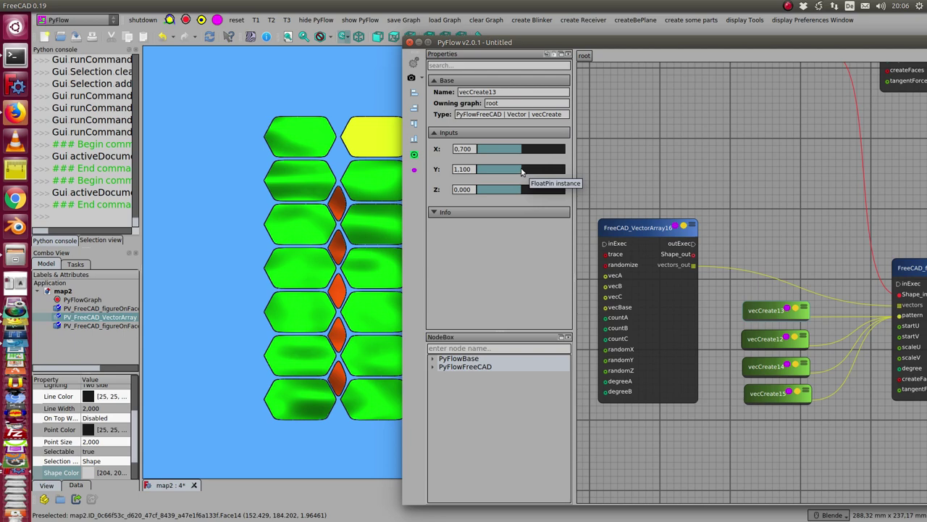
pyautogui.click(464, 168)
pyautogui.scroll(1, 458, 168)
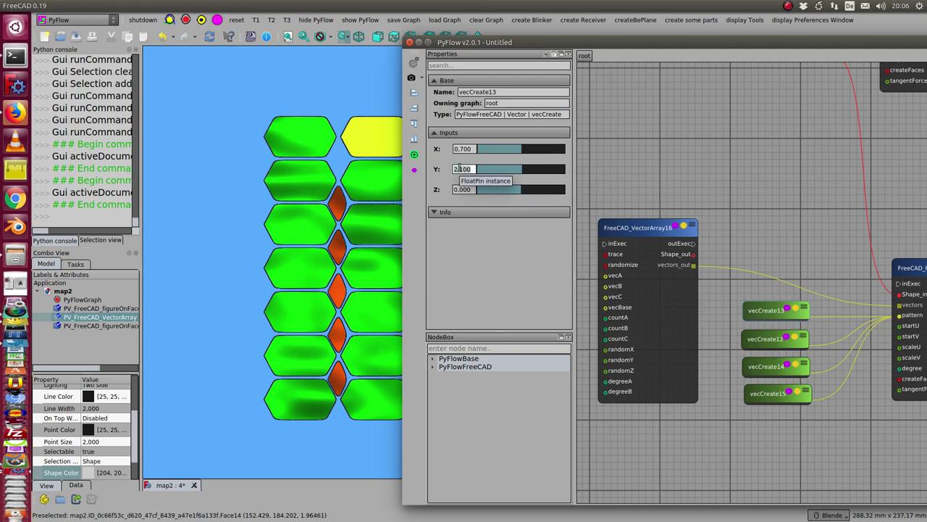
# - Re-execute FreeCAD_figureOnFace17 to reshape the orange diamonds beside the hexagons
pyautogui.moveTo(813, 217); pyautogui.dragTo(727, 176, button='middle')
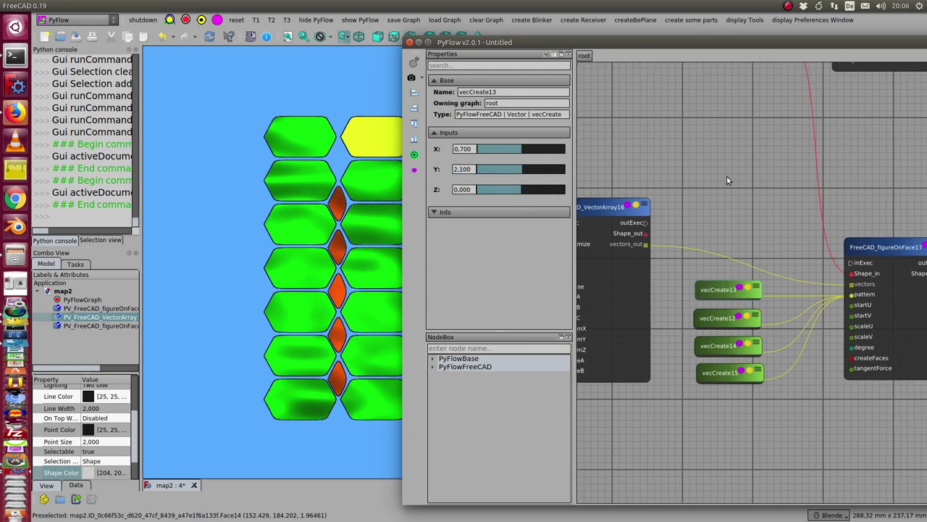
pyautogui.click(888, 243)
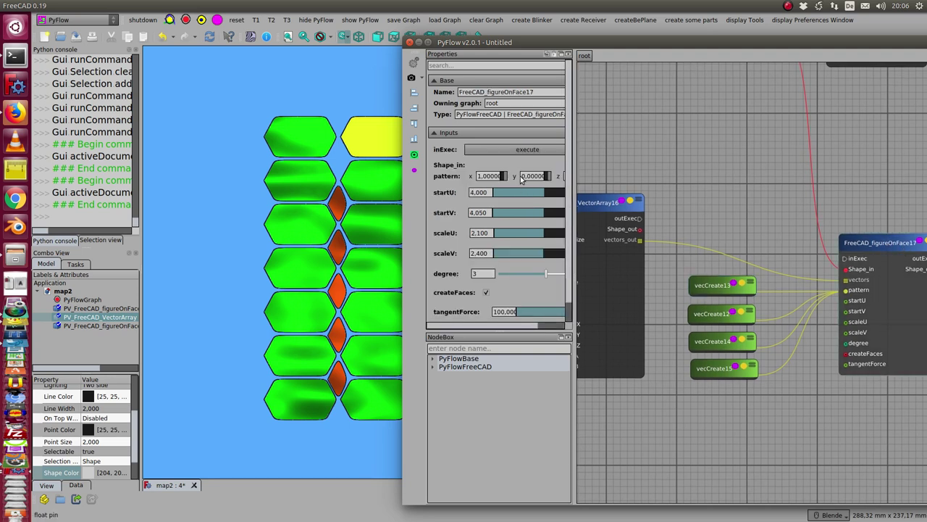
pyautogui.click(519, 151)
pyautogui.click(520, 152)
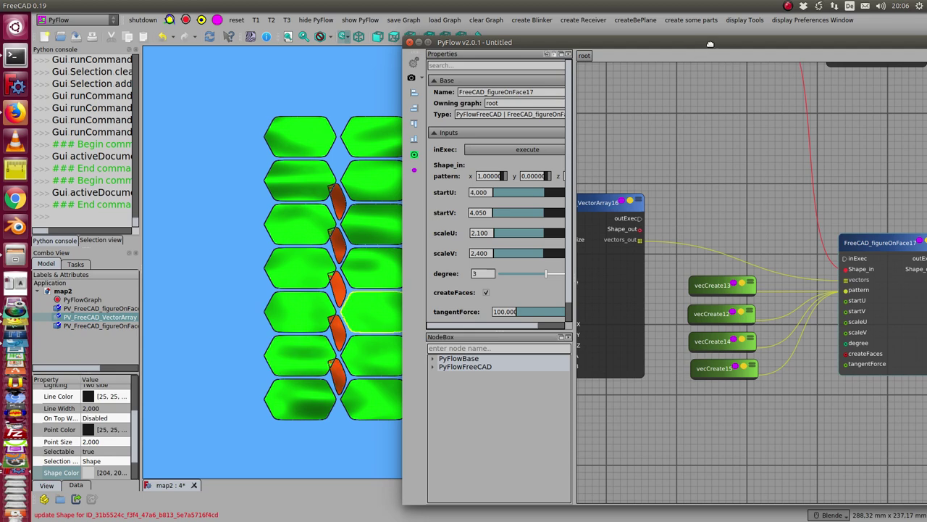
pyautogui.moveTo(710, 46); pyautogui.dragTo(918, 55)
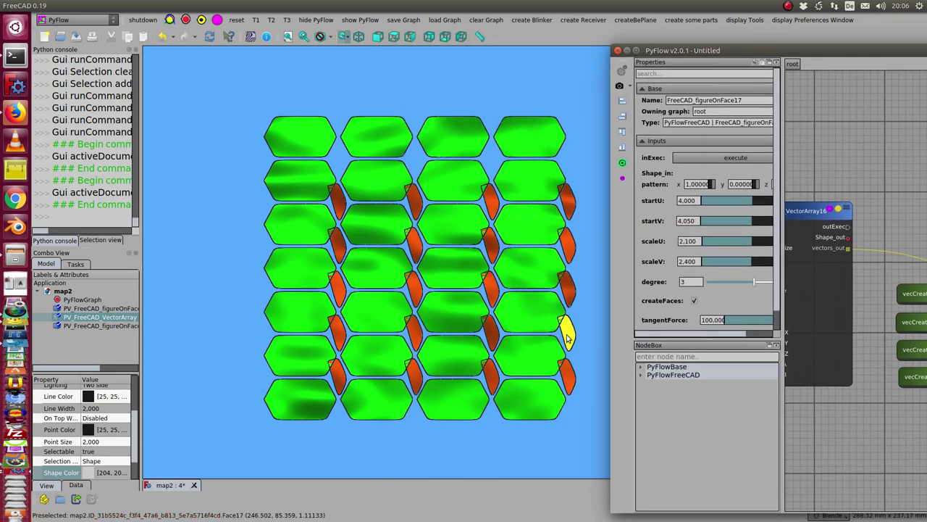